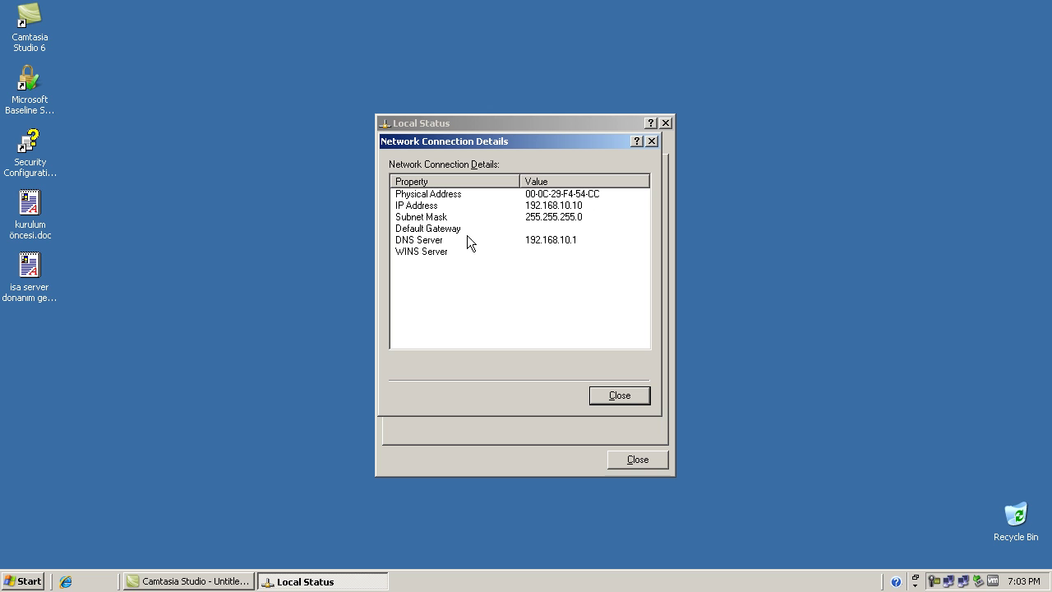
Step: Check the internet connection's IP address, gateway and DNS details, closing the Local connection's details first
left_click(619, 395)
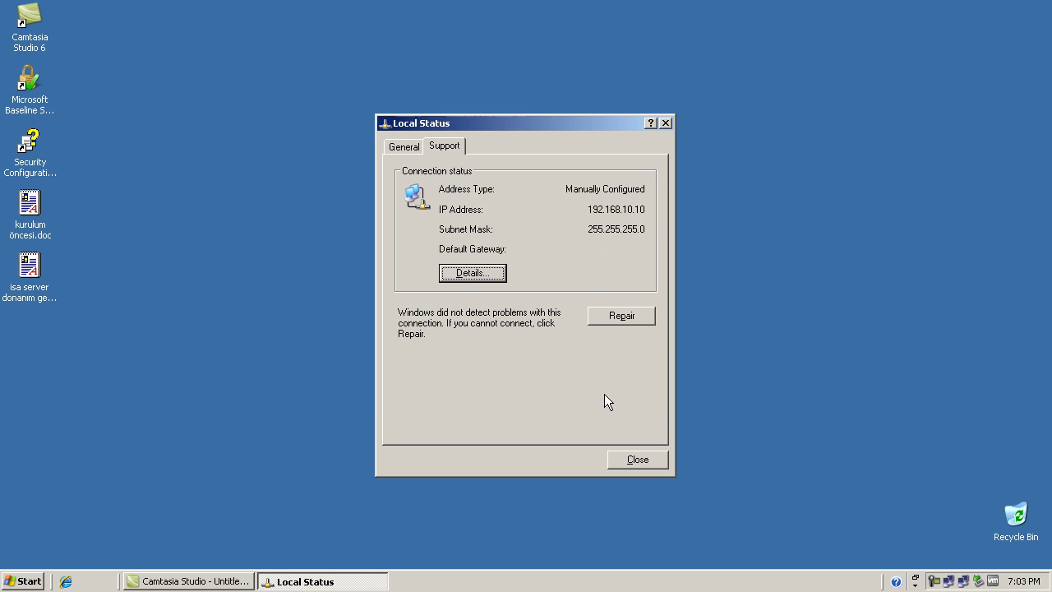
left_click(636, 459)
double_click(964, 582)
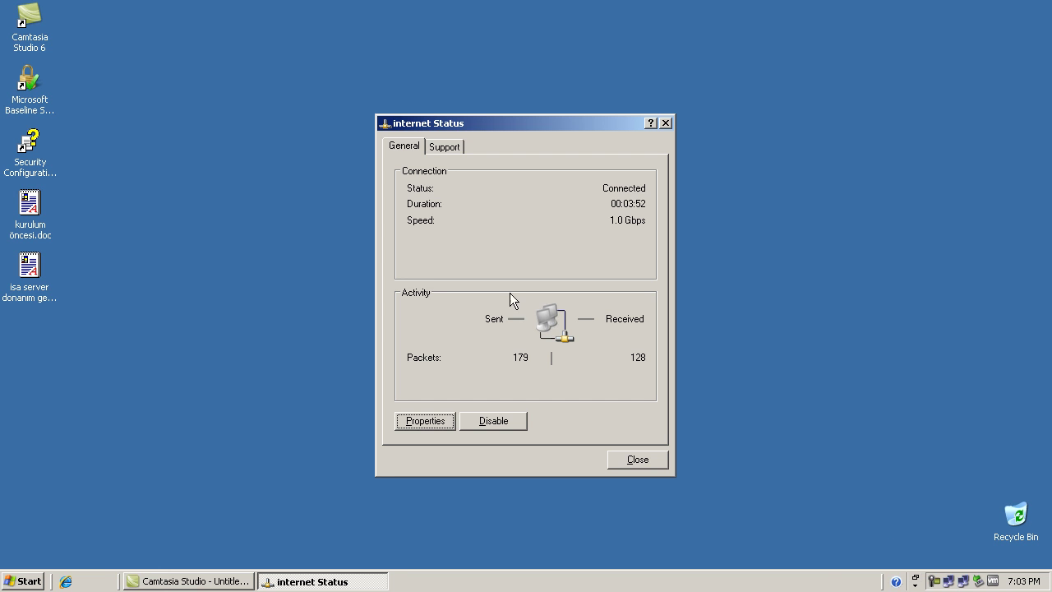
left_click(446, 145)
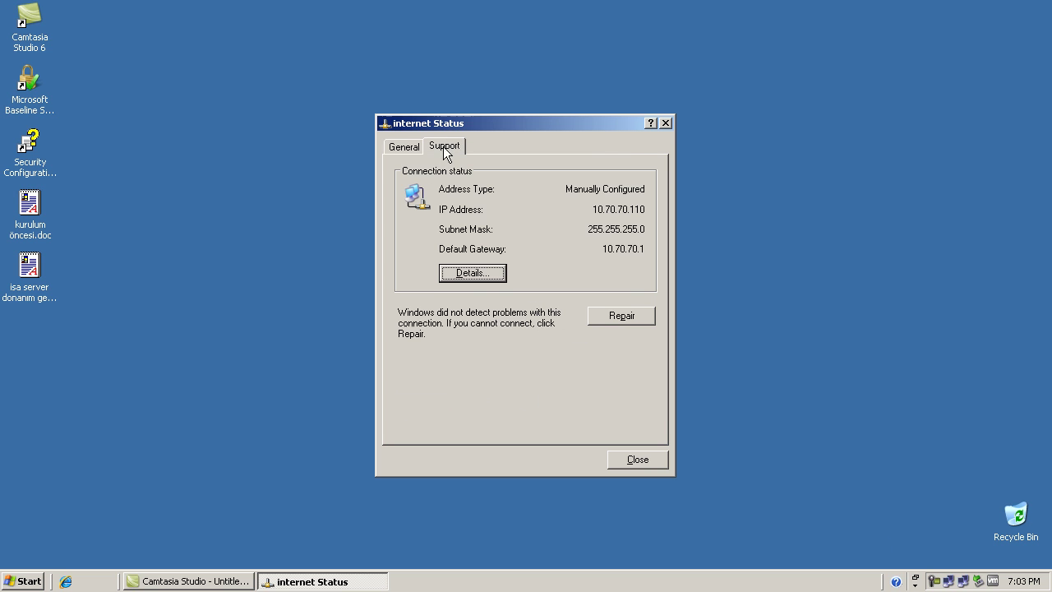
left_click(479, 278)
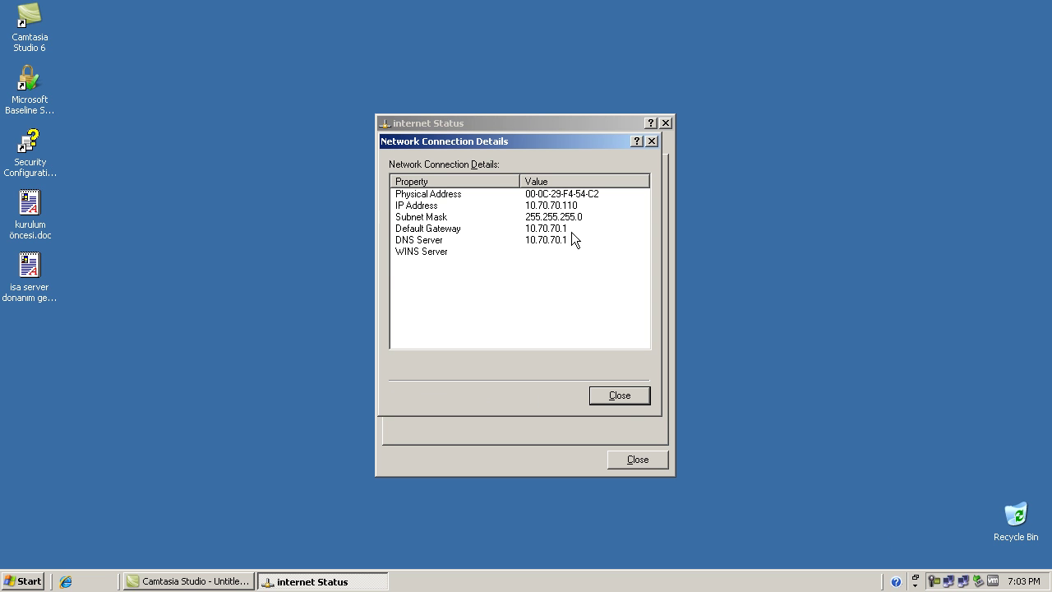
left_click(621, 396)
left_click(624, 458)
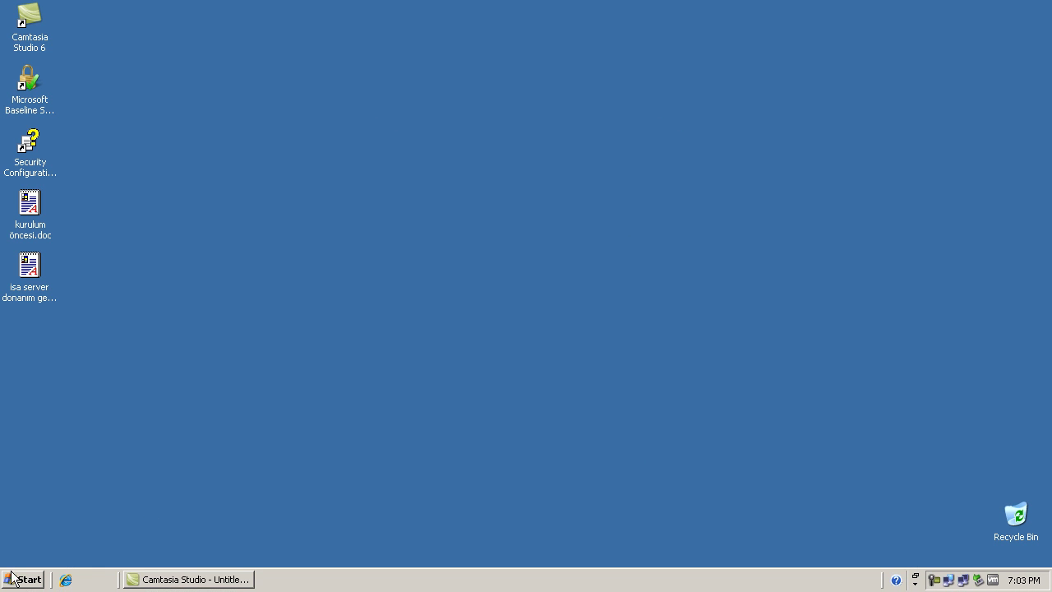
Step: Open the ISA2K6SELS_EN CD from My Computer and launch the ISA Server 2006 installation
left_click(20, 582)
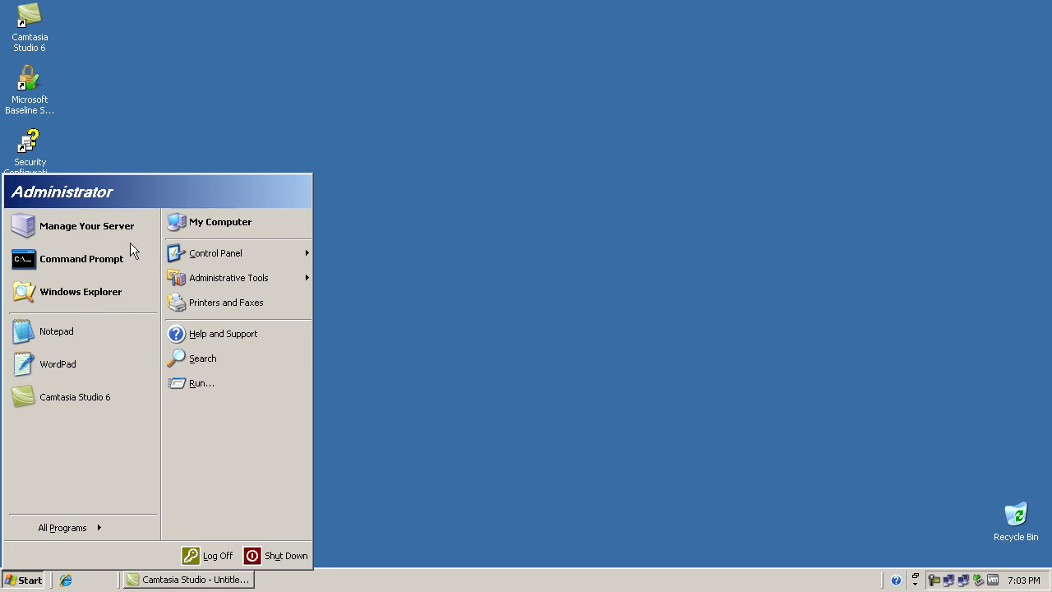
left_click(204, 228)
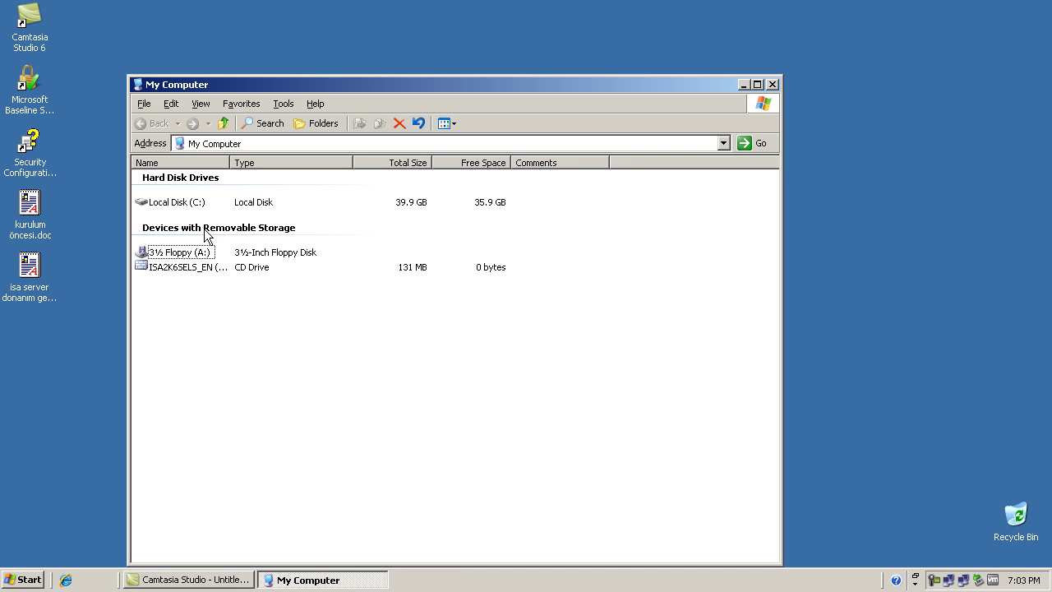
left_click(830, 567)
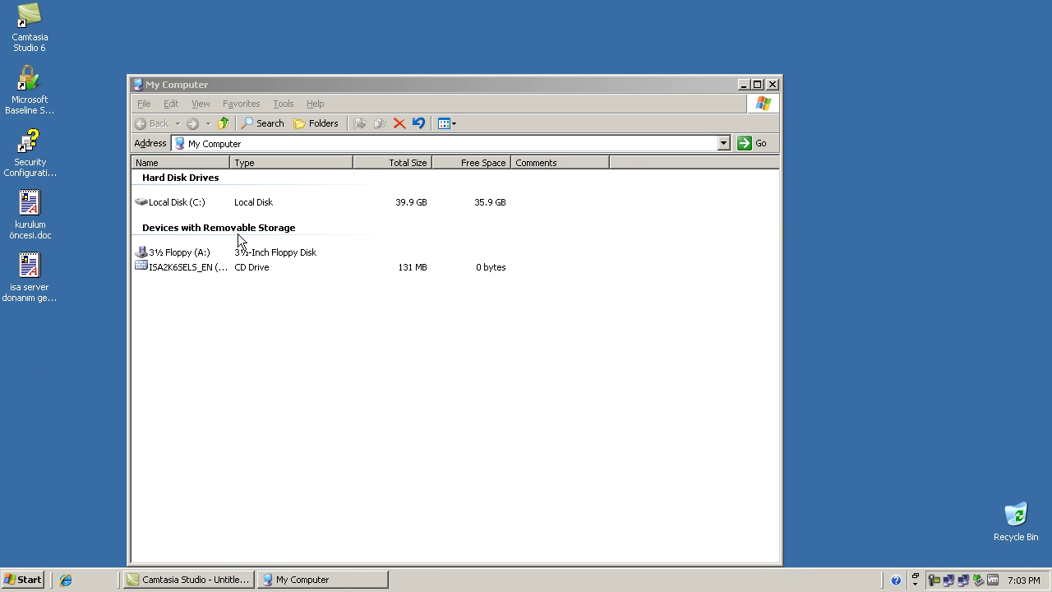
double_click(161, 265)
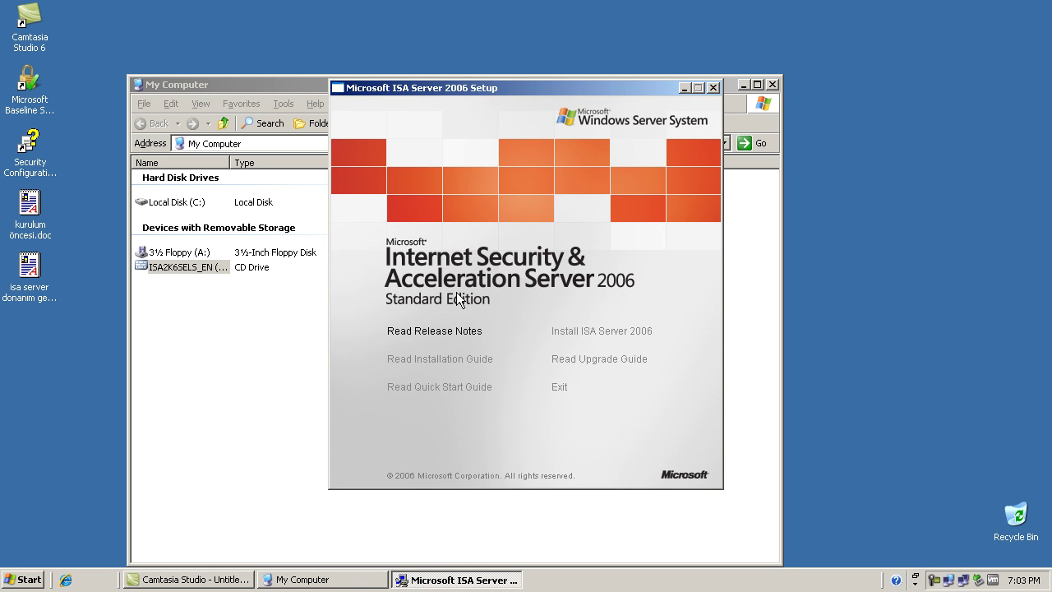
left_click(592, 335)
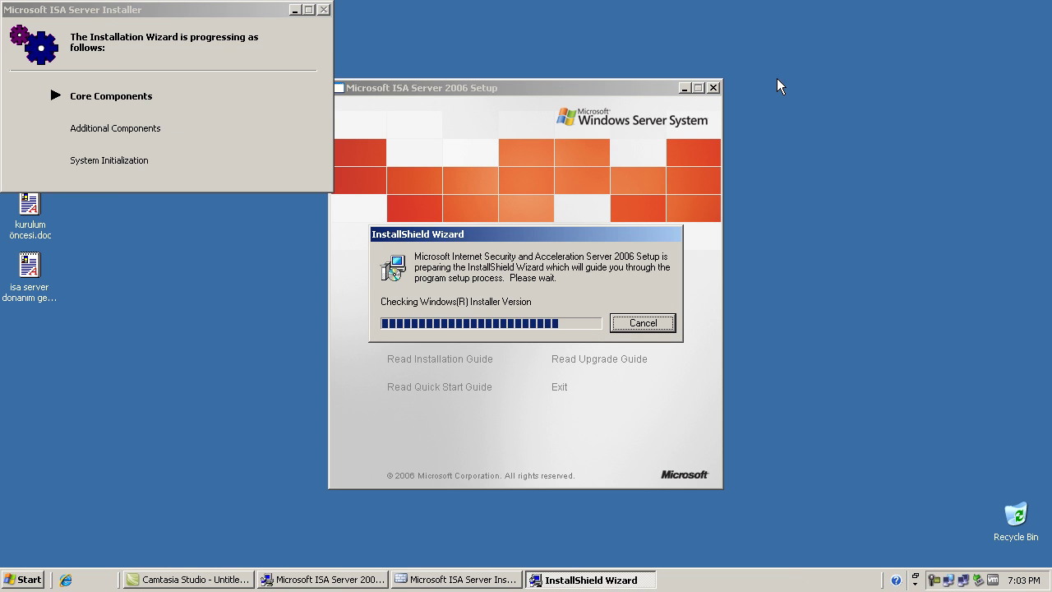
left_click(712, 87)
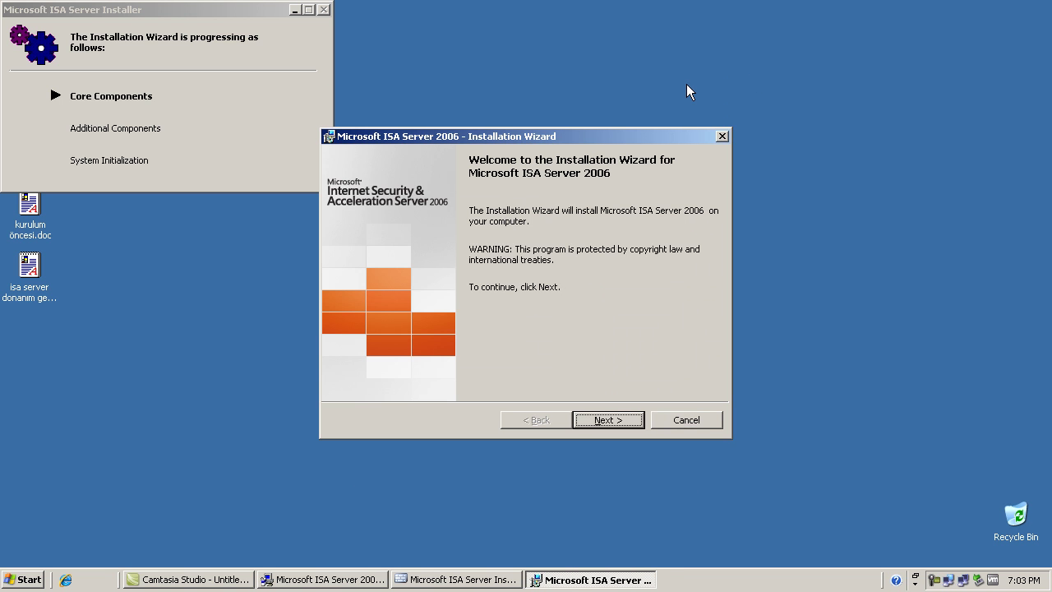
Step: Accept the license agreement, keep the prefilled customer information and choose the Typical setup type
left_click(617, 422)
left_click(461, 362)
left_click(606, 425)
left_click(605, 425)
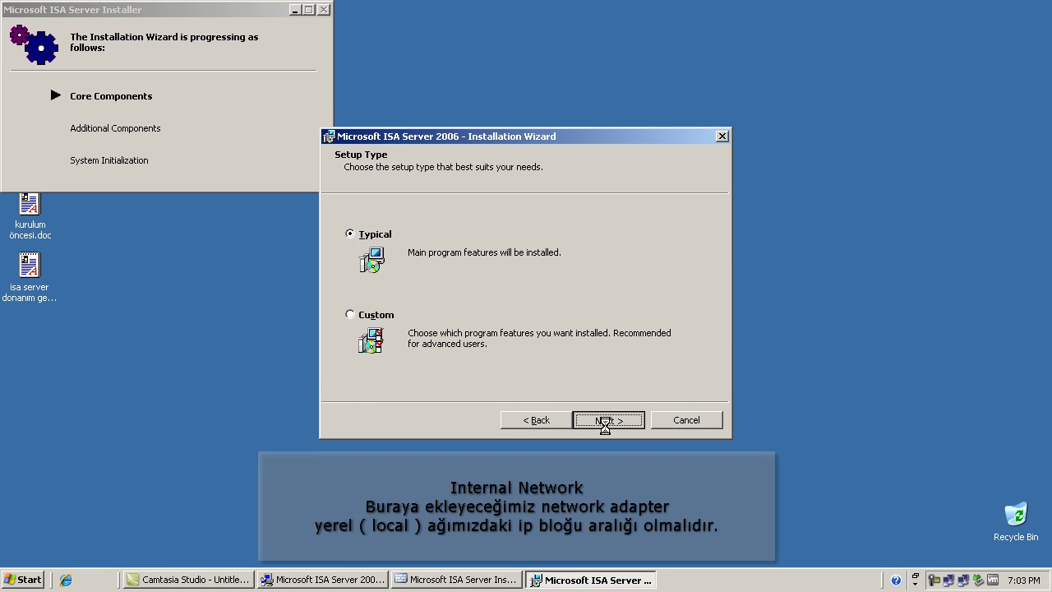
left_click(605, 422)
Step: Define the internal network by adding the address range of the Local network adapter
left_click(672, 209)
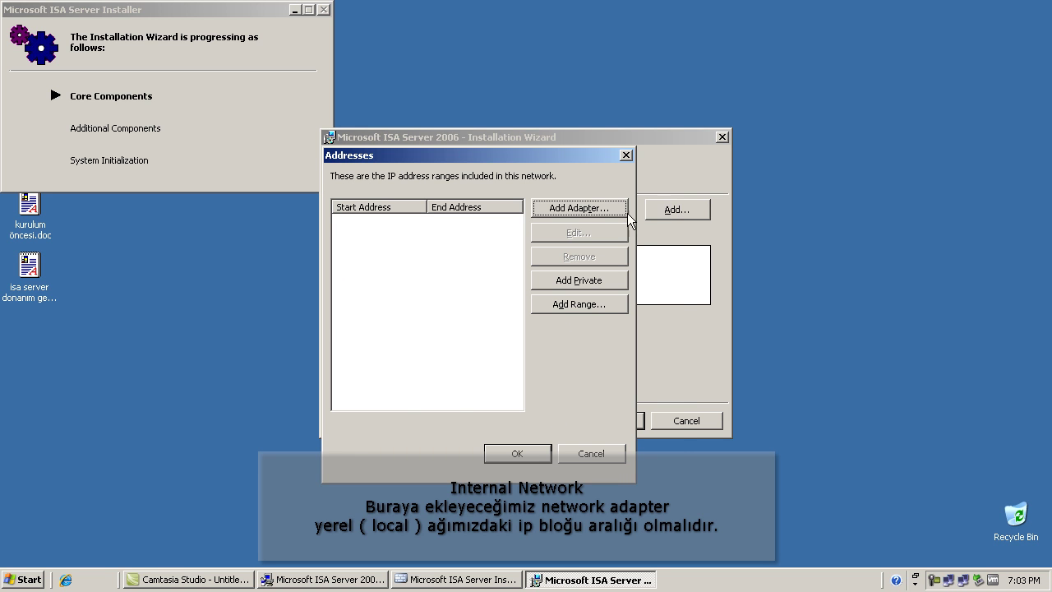
left_click(572, 208)
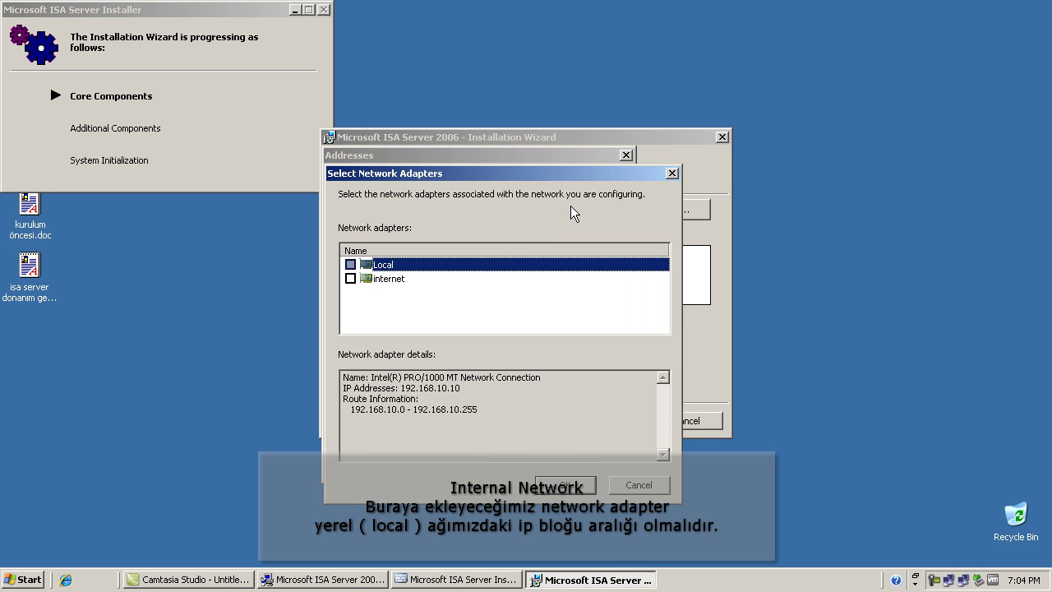
left_click(351, 265)
left_click(565, 485)
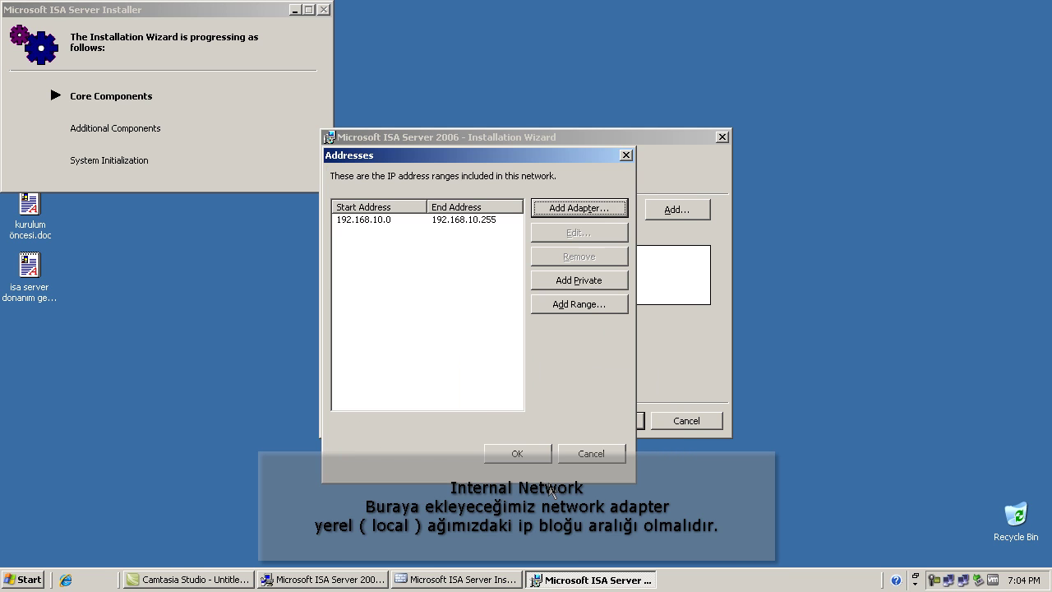
left_click(420, 222)
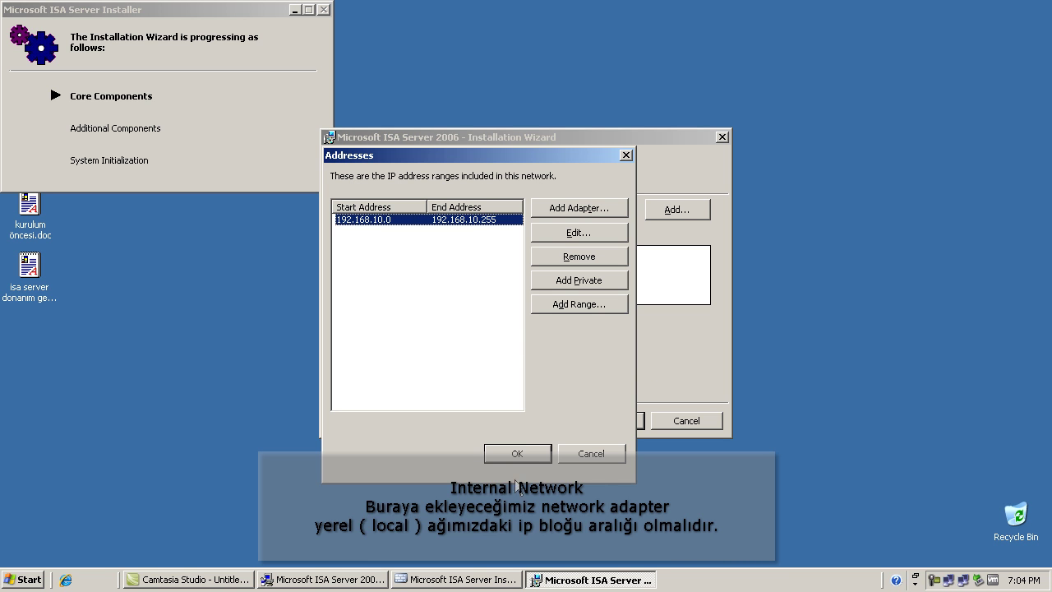
left_click(517, 454)
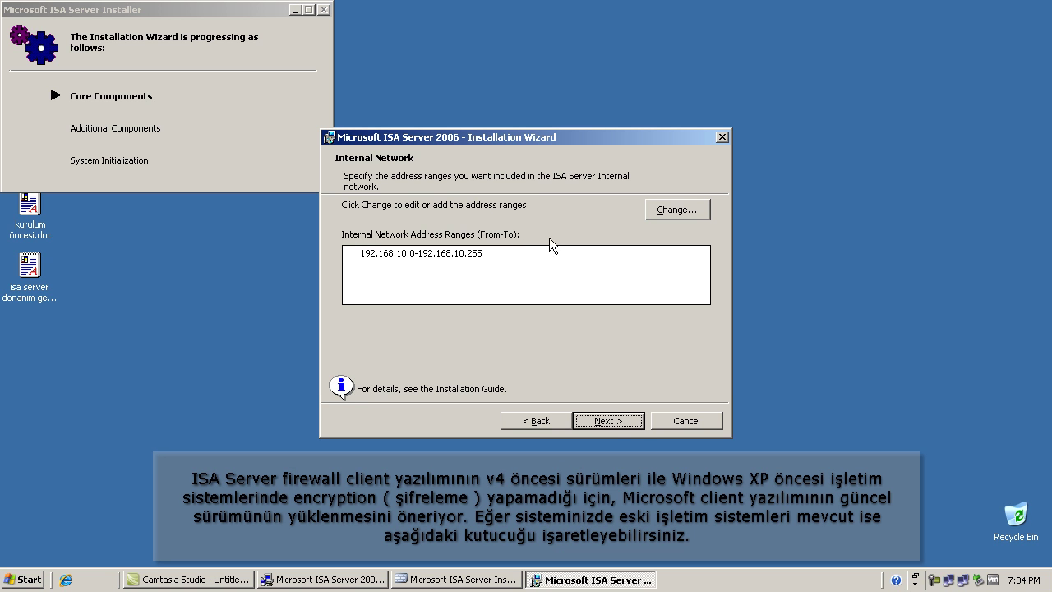
left_click(615, 423)
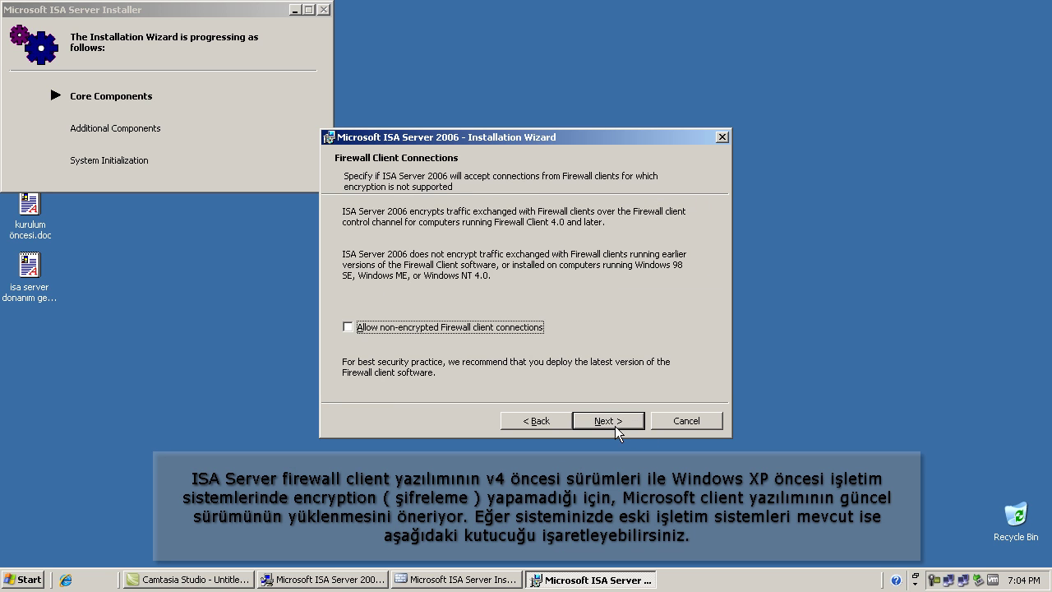
Step: Leave non-encrypted Firewall client connections disallowed, install ISA Server 2006 and finish the wizard without invoking ISA Server Management
left_click(615, 424)
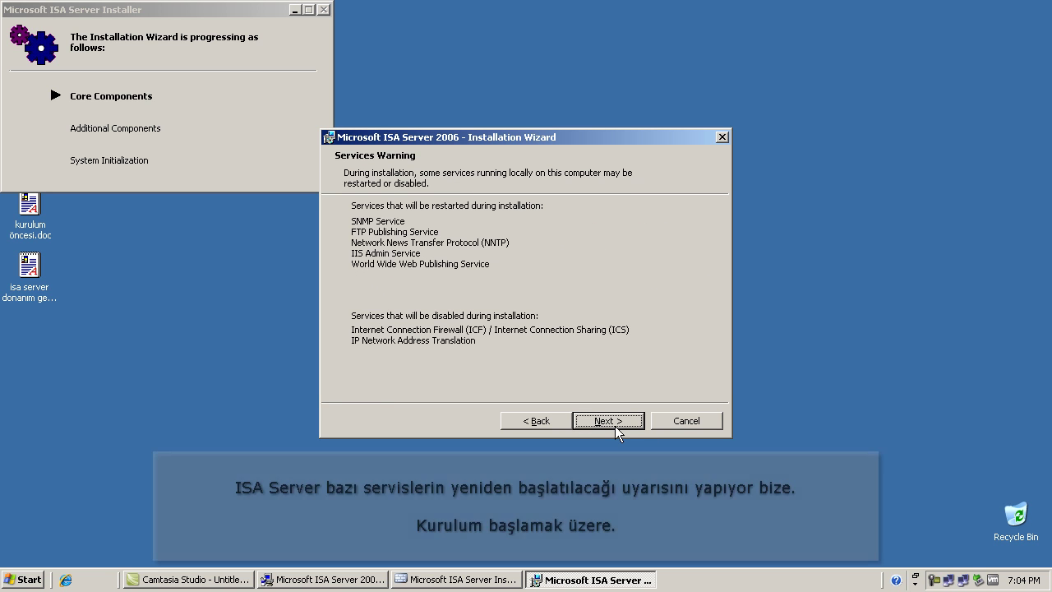
left_click(615, 423)
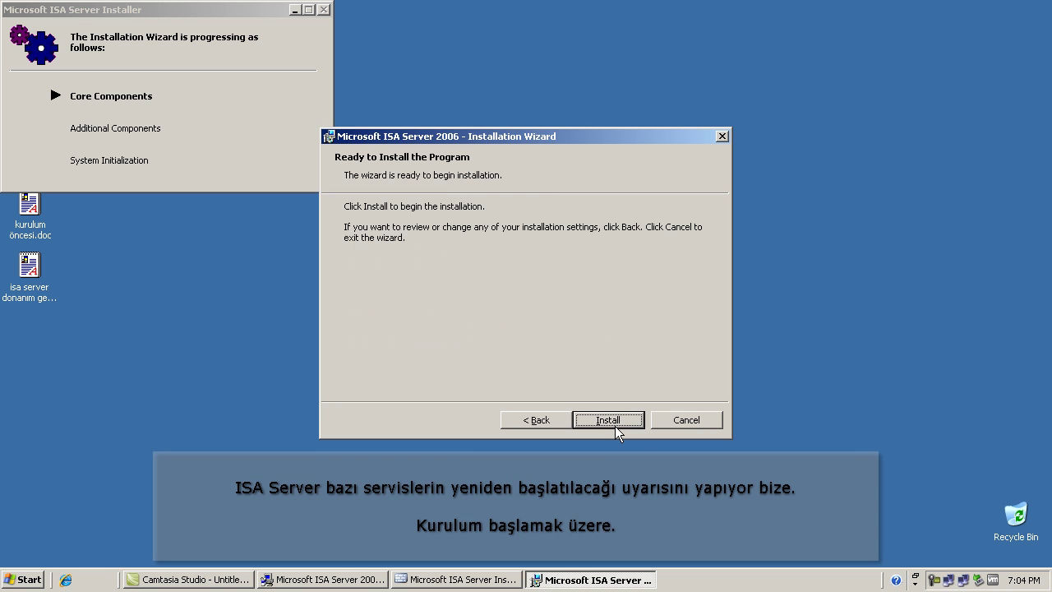
left_click(608, 420)
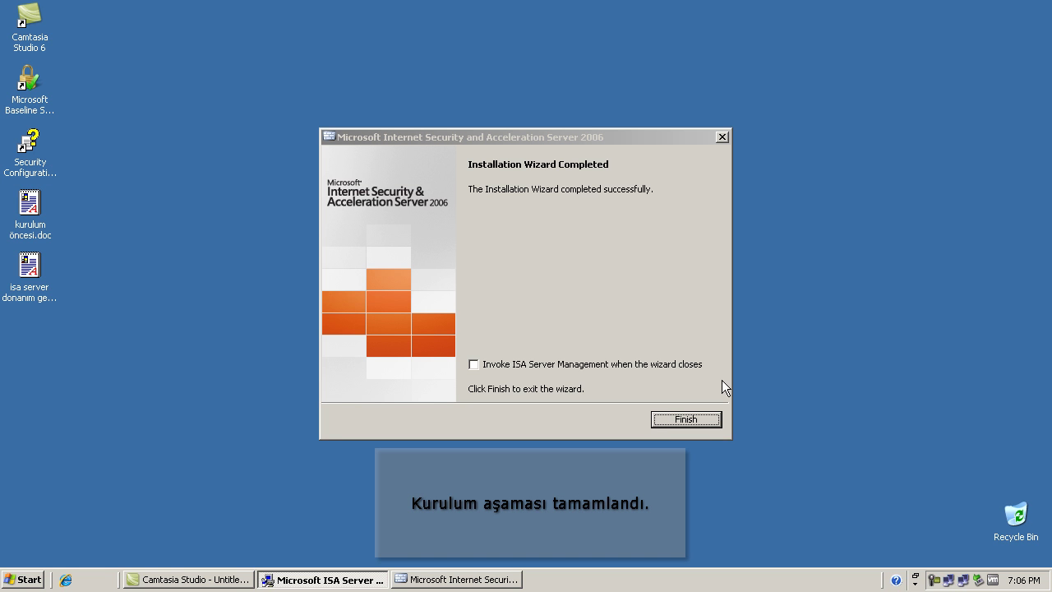
left_click(691, 424)
type("www.g")
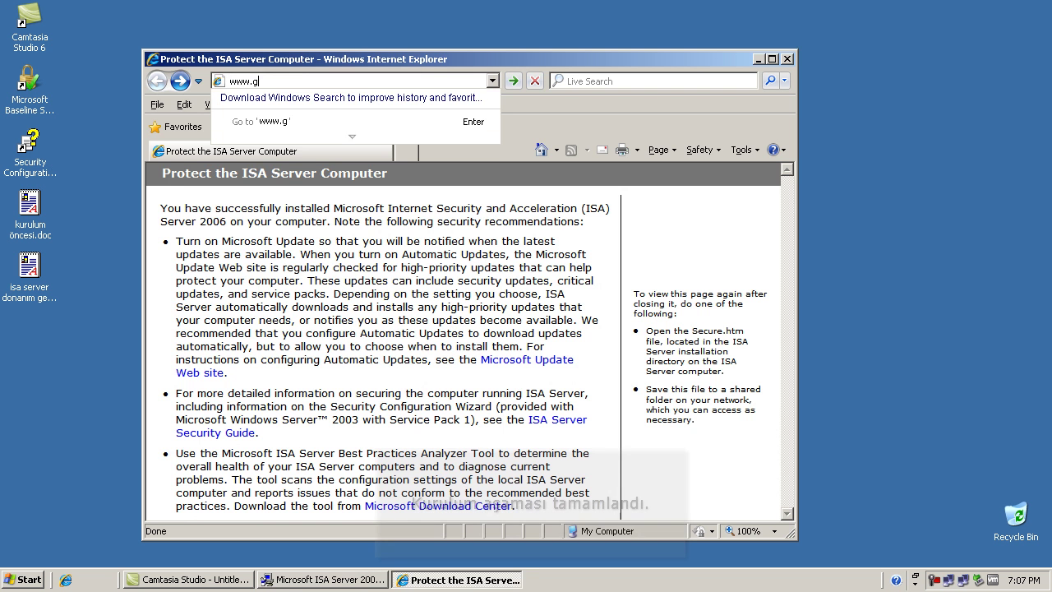
type("oogle.com.tr")
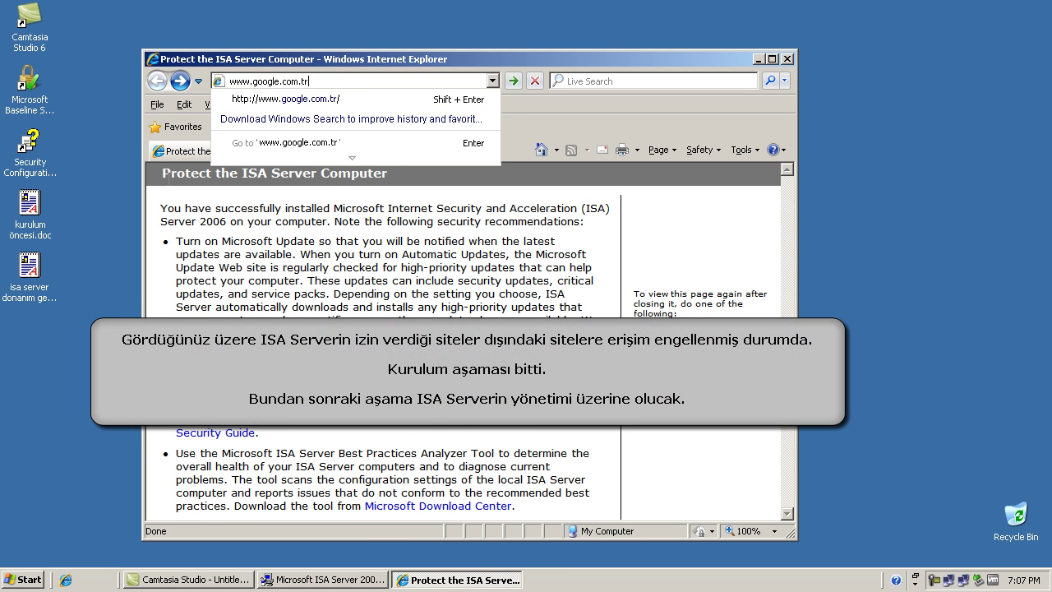
key("Return")
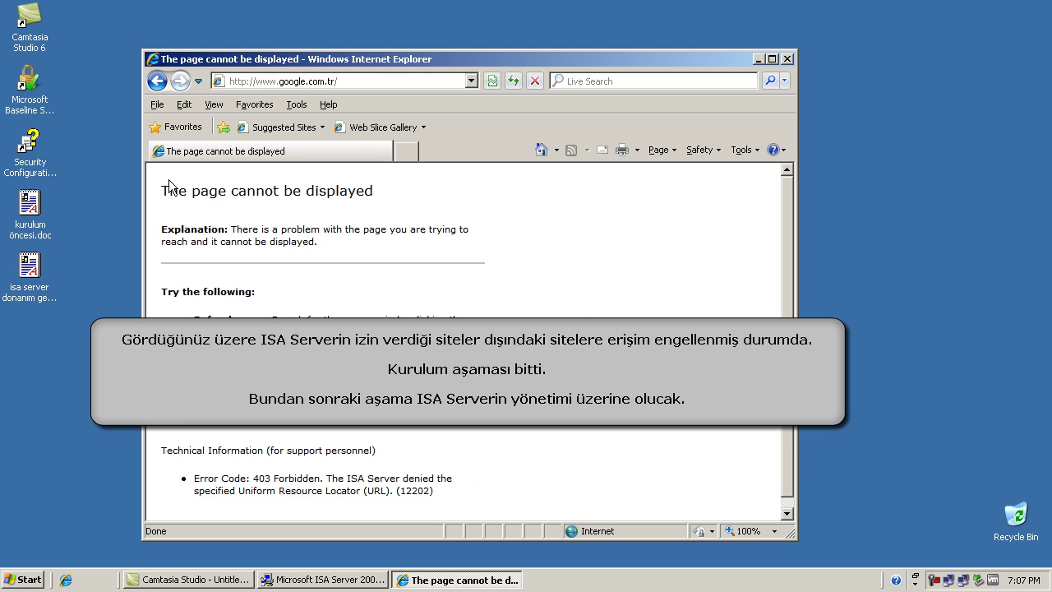
scroll(240, 457, "down", 1)
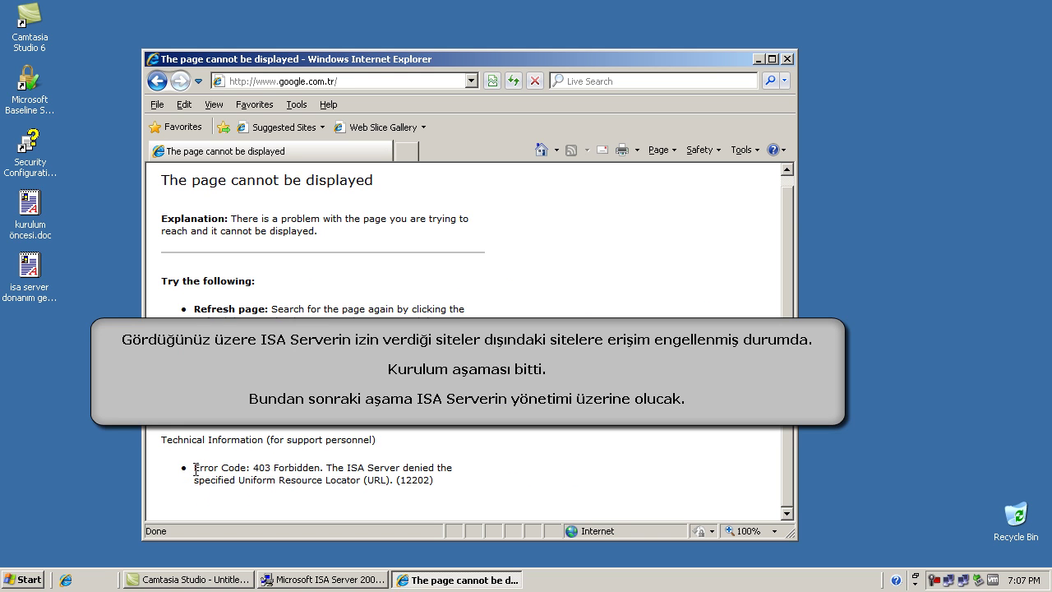
left_click_drag(195, 469, 611, 518)
left_click(552, 490)
left_click(928, 509)
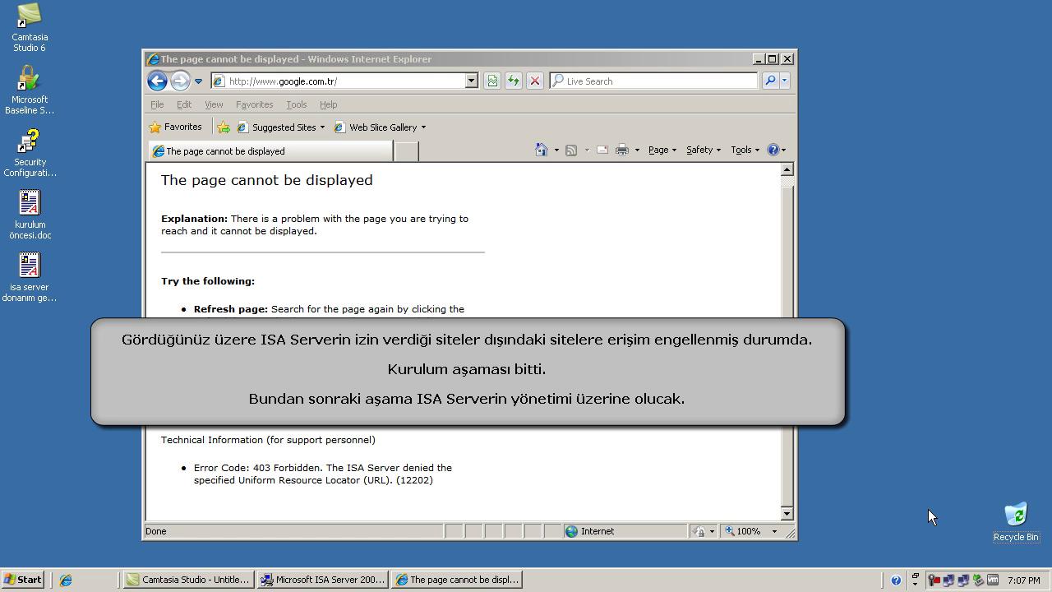